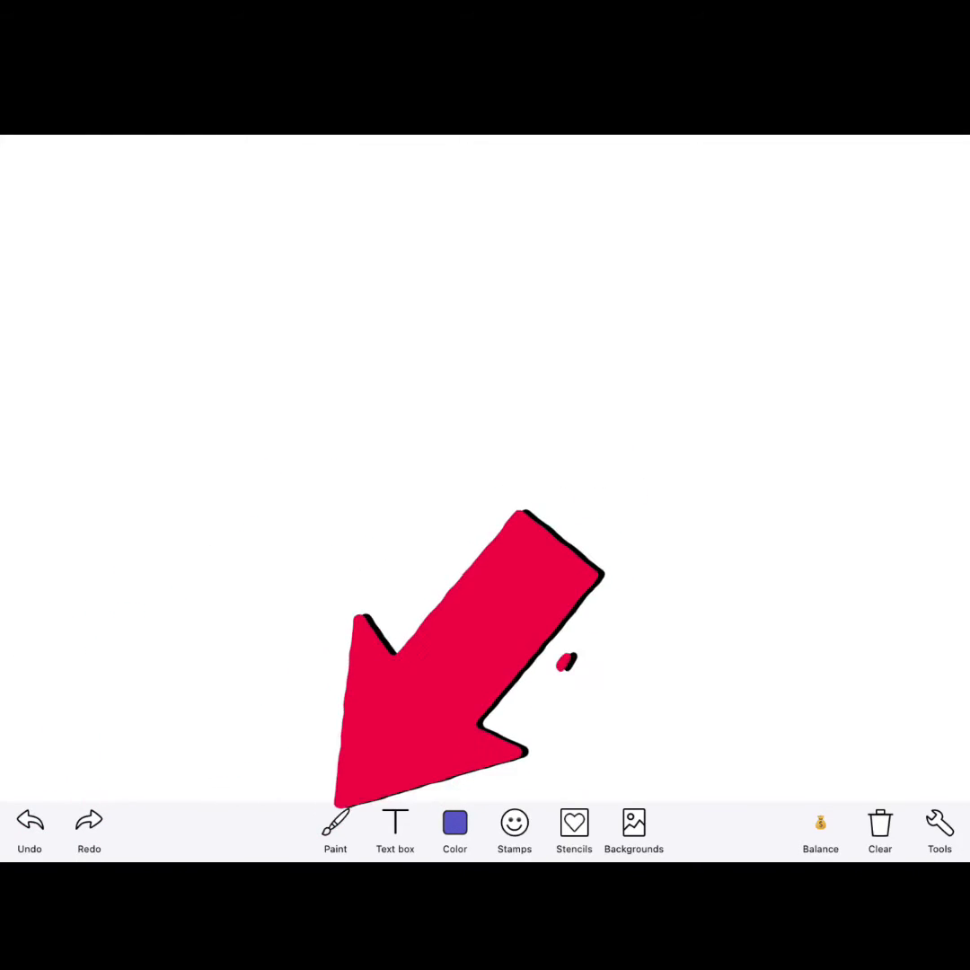
# Show Doodle Buddy's brush panel with its brush types and size setting, leaving the canvas blank.
pyautogui.click(335, 822)
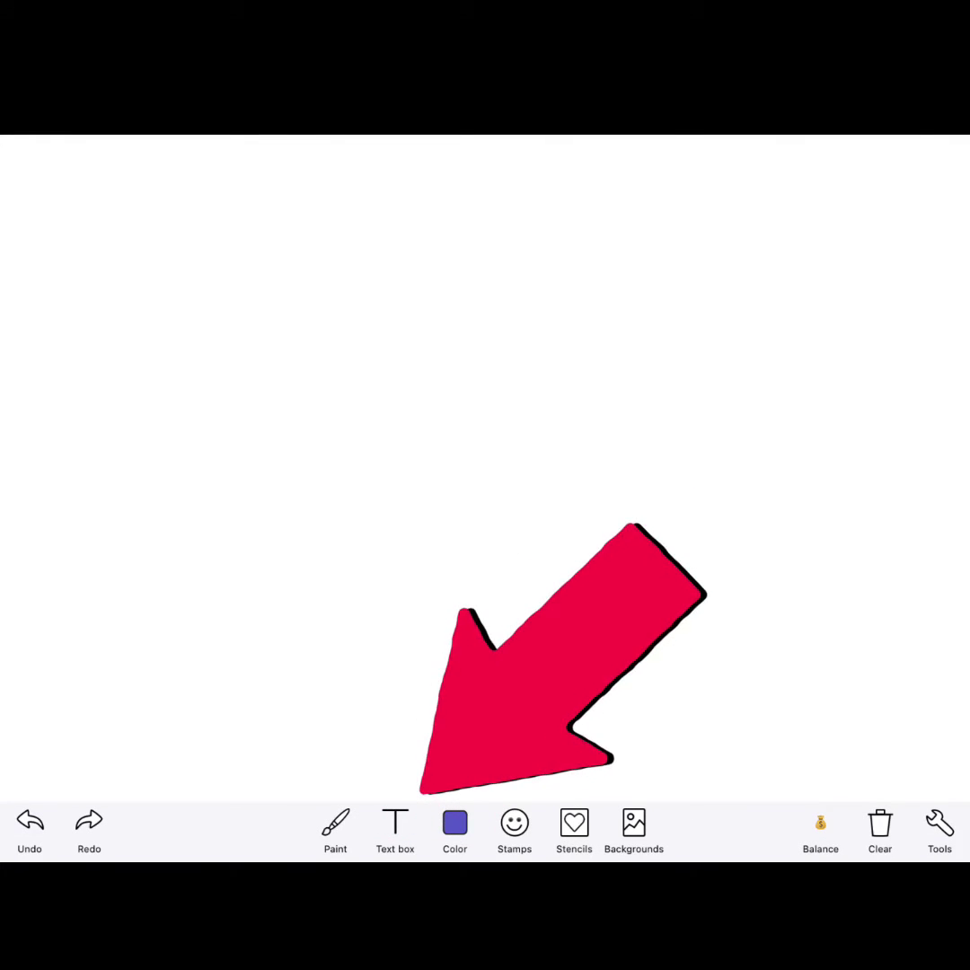
pyautogui.click(395, 826)
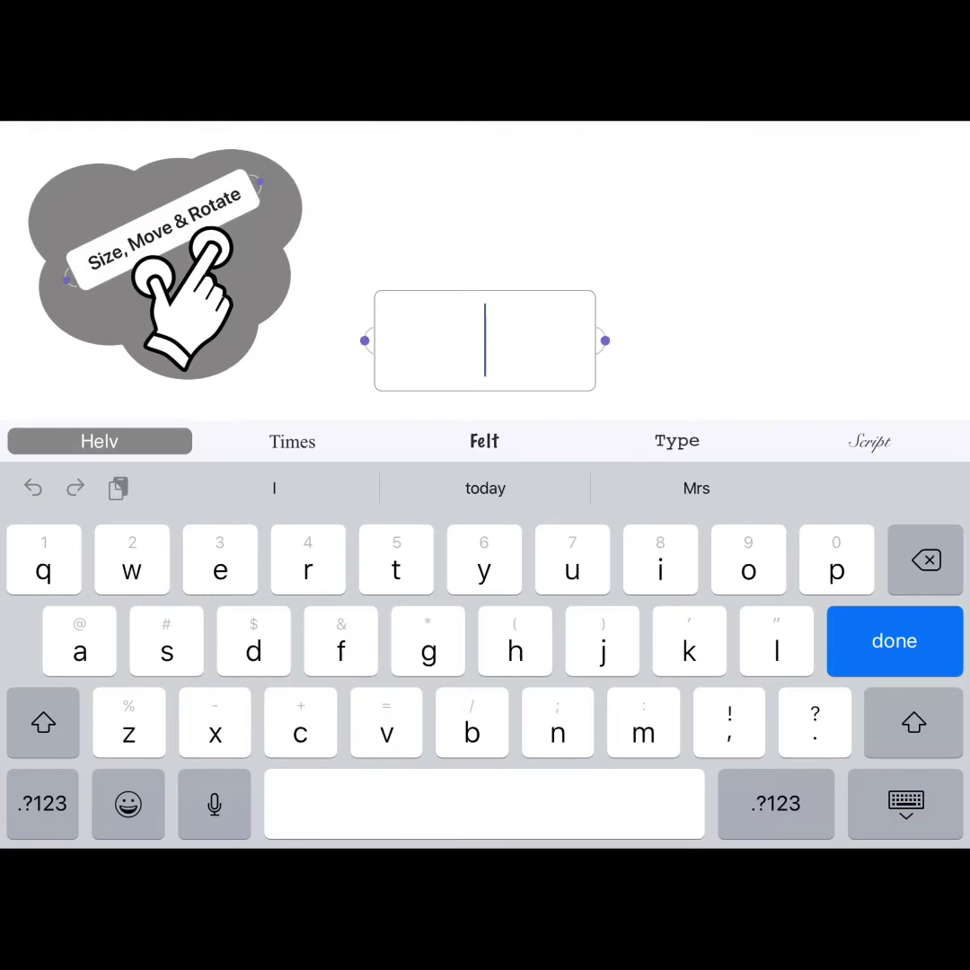